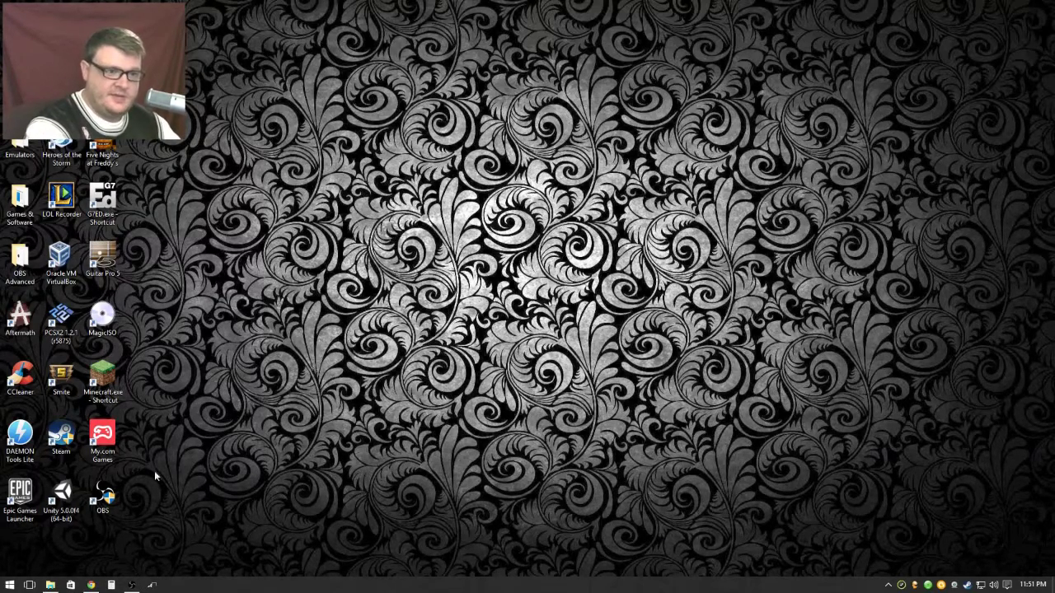
# Visit the empty Desktop 2, then close it from Task View, leaving only Desktop 1
pyautogui.click(29, 586)
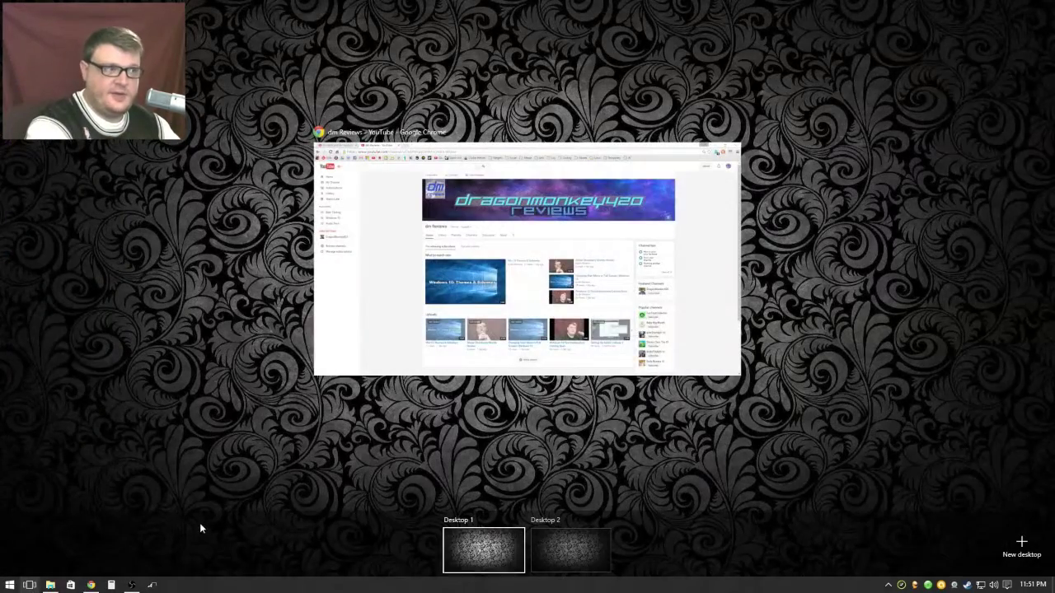
pyautogui.click(570, 550)
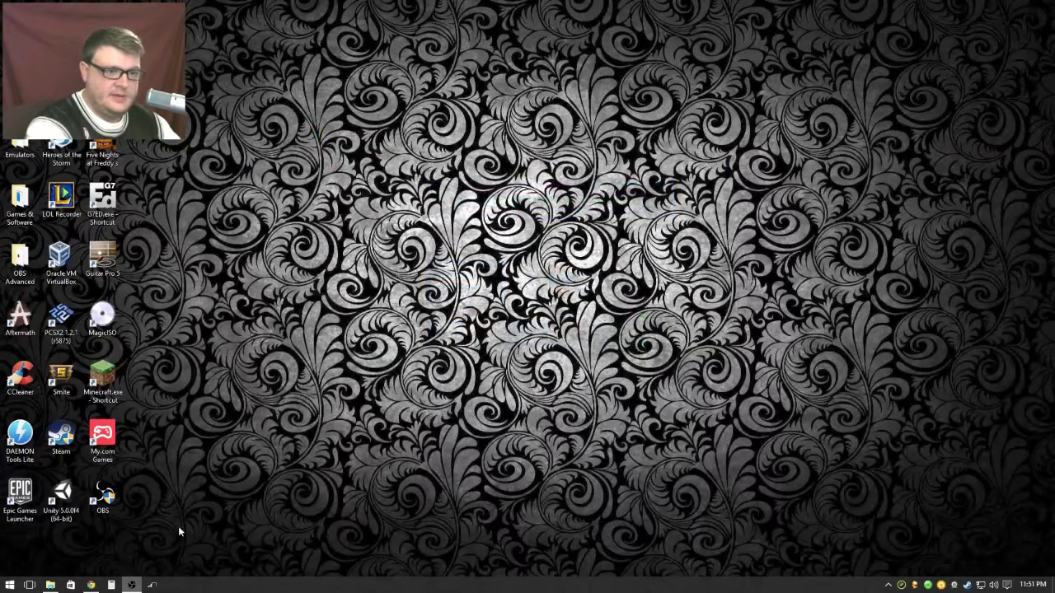
pyautogui.press('super+Tab')
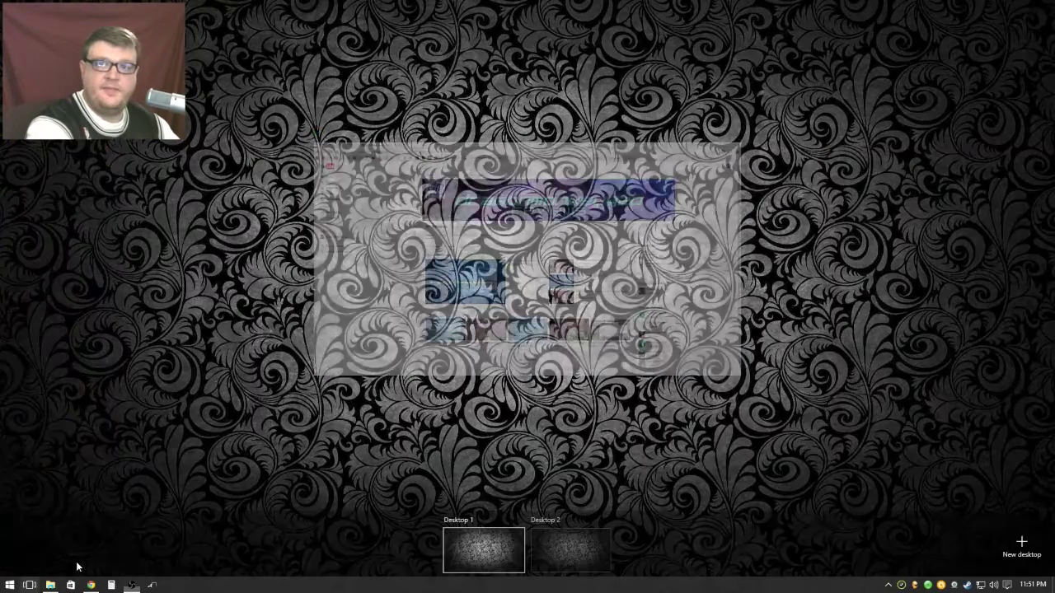
pyautogui.click(602, 519)
pyautogui.click(461, 503)
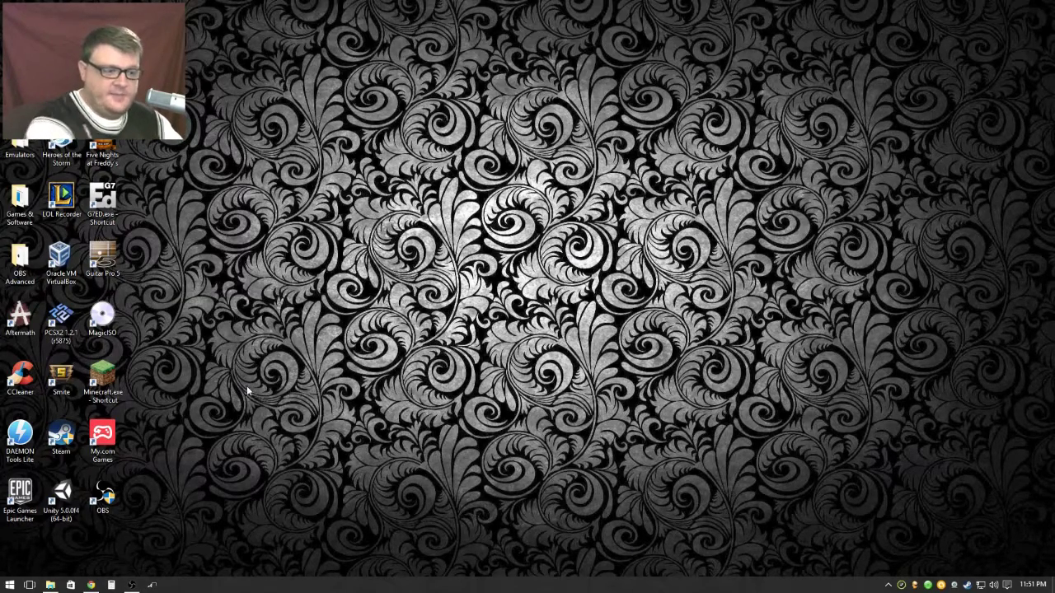
# Cycle through the open windows with Alt+Tab, passing OBS, the Win 10 folder and Chrome
pyautogui.press('super+Tab')
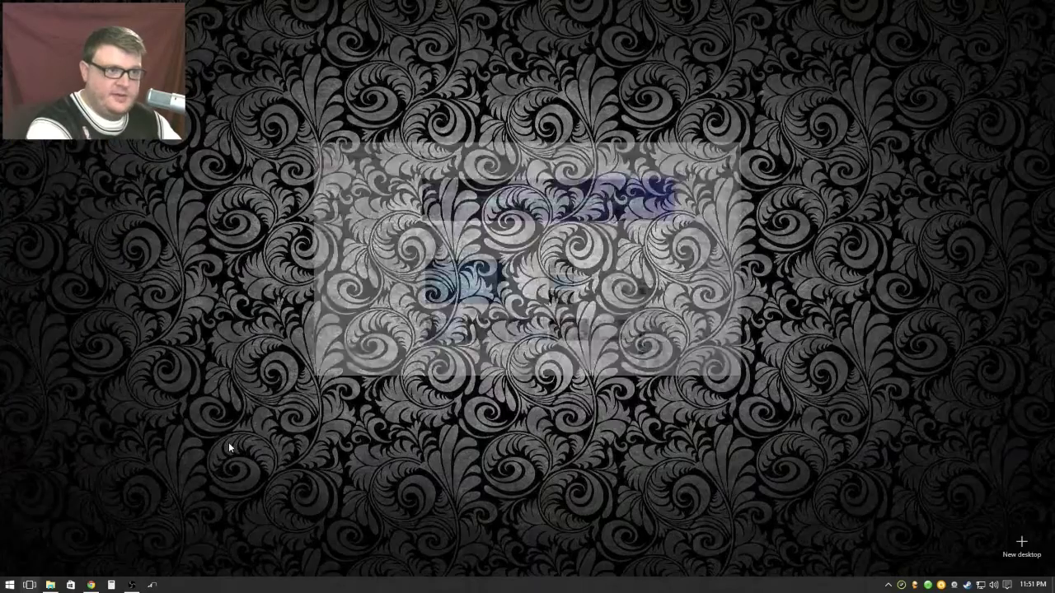
pyautogui.press('Escape')
pyautogui.hotkey('alt', 'Tab')
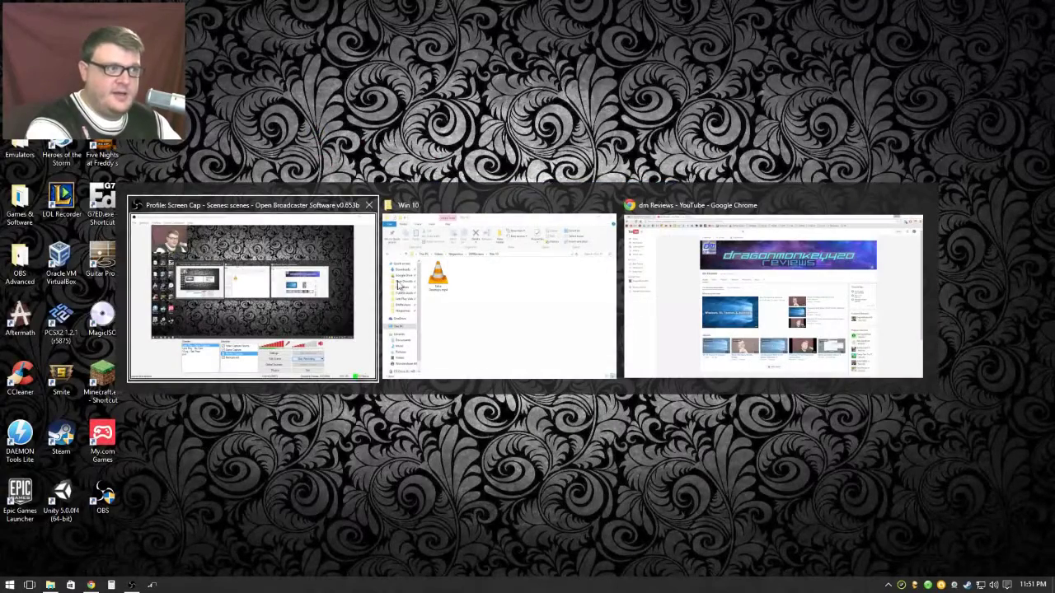
pyautogui.hotkey('alt', 'Tab')
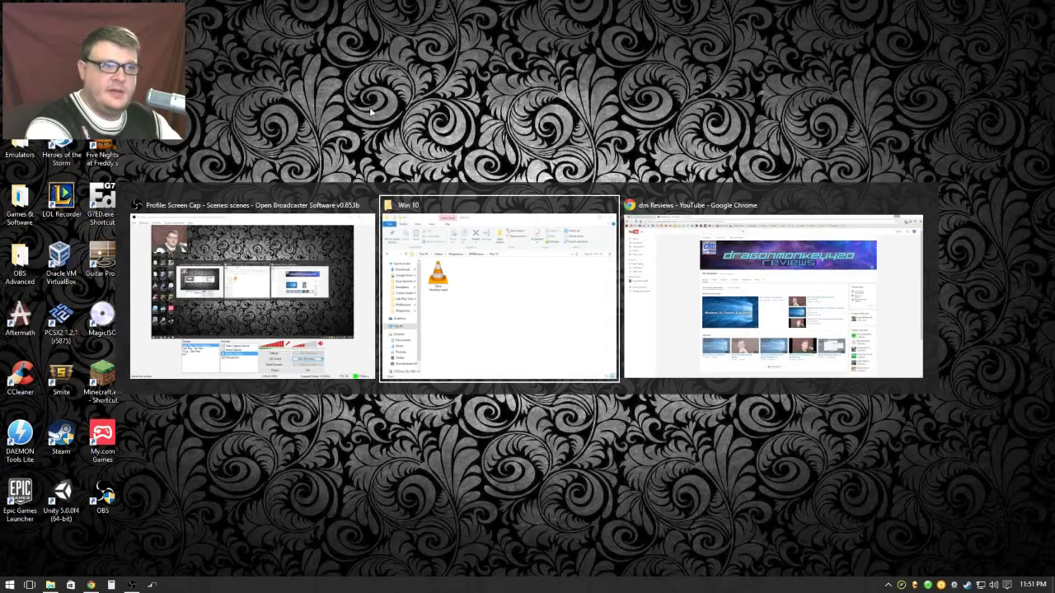
pyautogui.press('Escape')
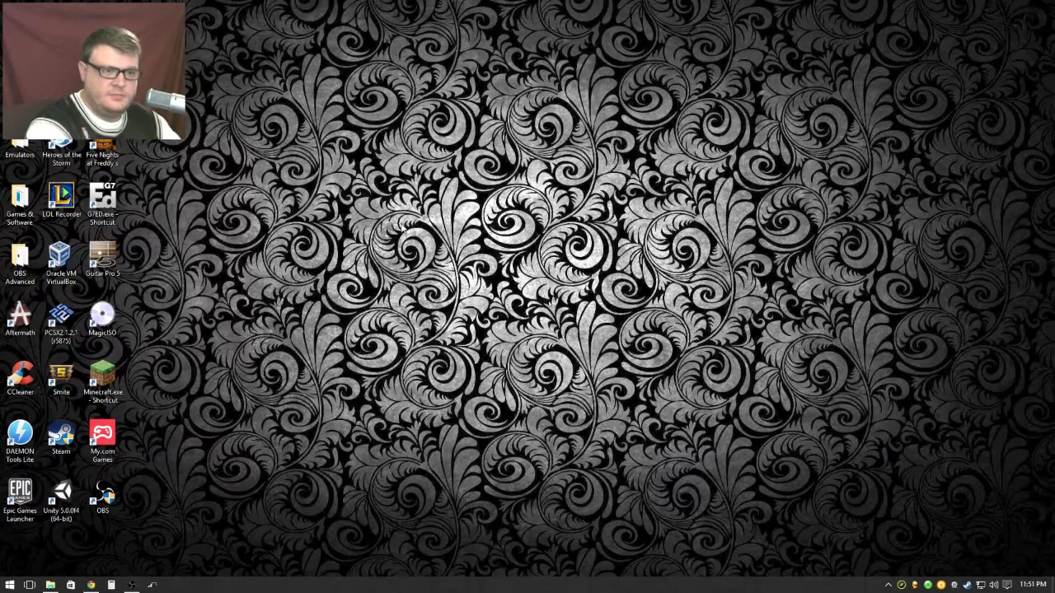
# Open and close Task View twice, ending with OBS in front
pyautogui.press('super+Tab')
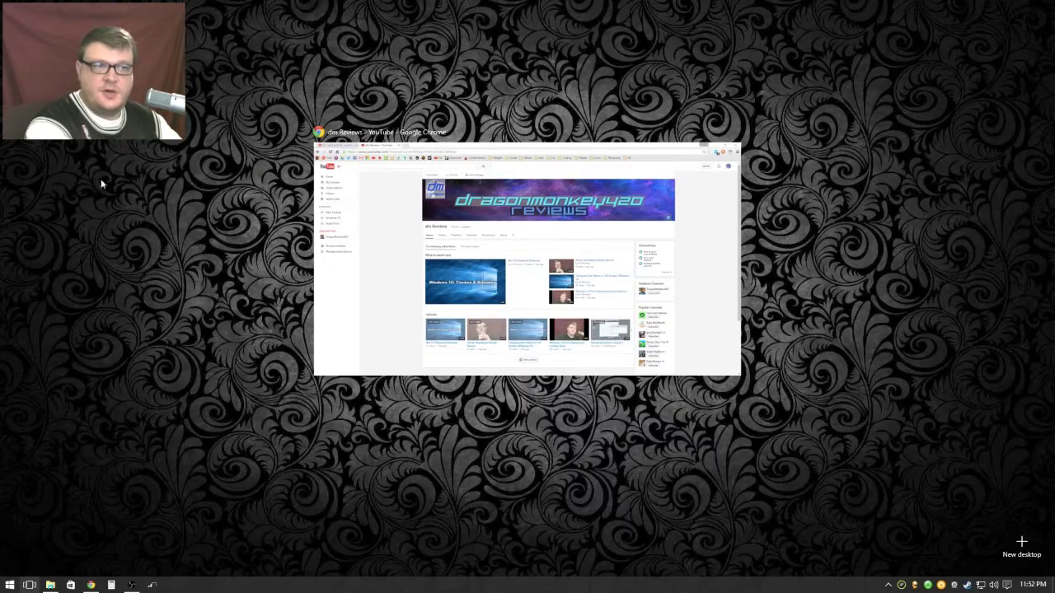
pyautogui.click(205, 168)
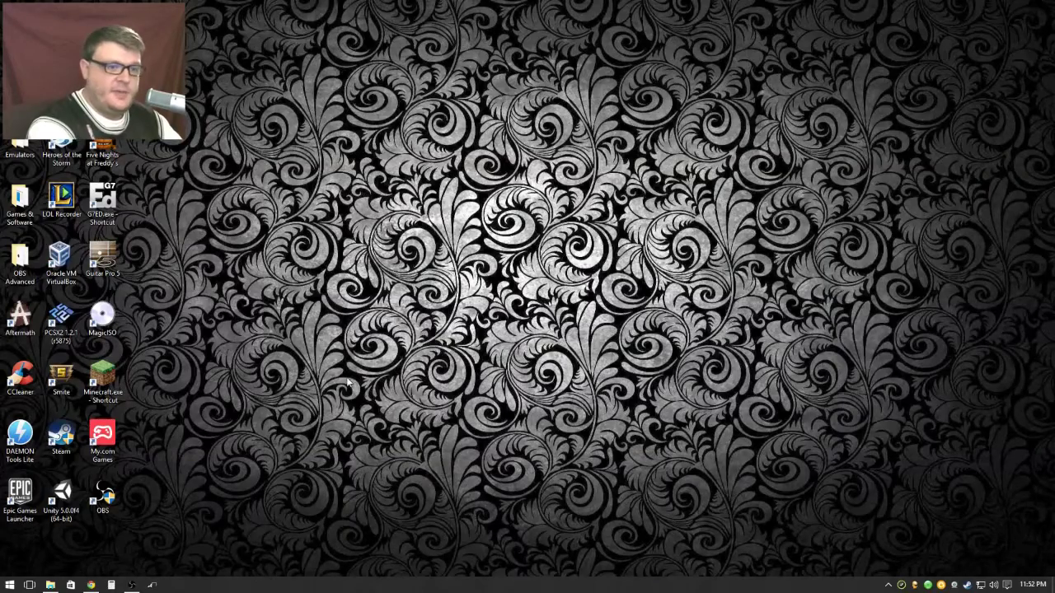
pyautogui.press('super+Tab')
pyautogui.click(225, 239)
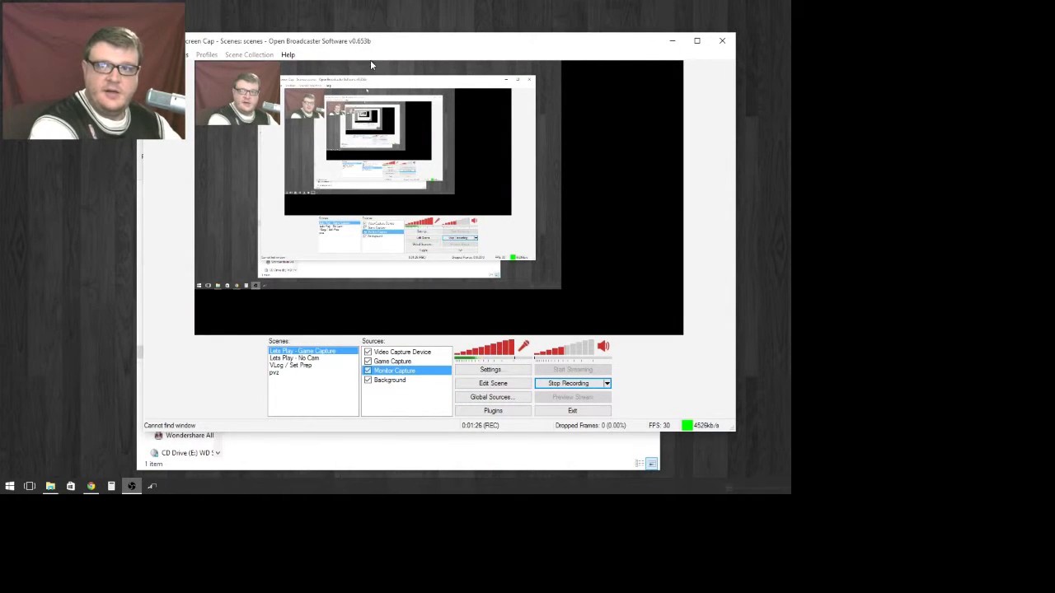
# Bring the OBS window to the front, after briefly switching to the Win 10 folder
pyautogui.press('super+Tab')
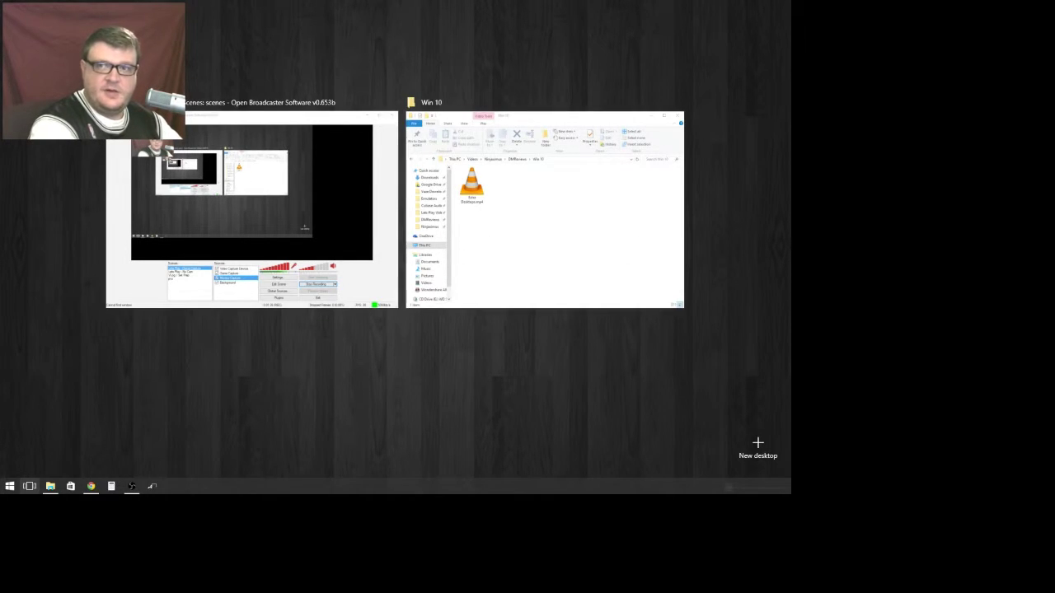
pyautogui.click(374, 172)
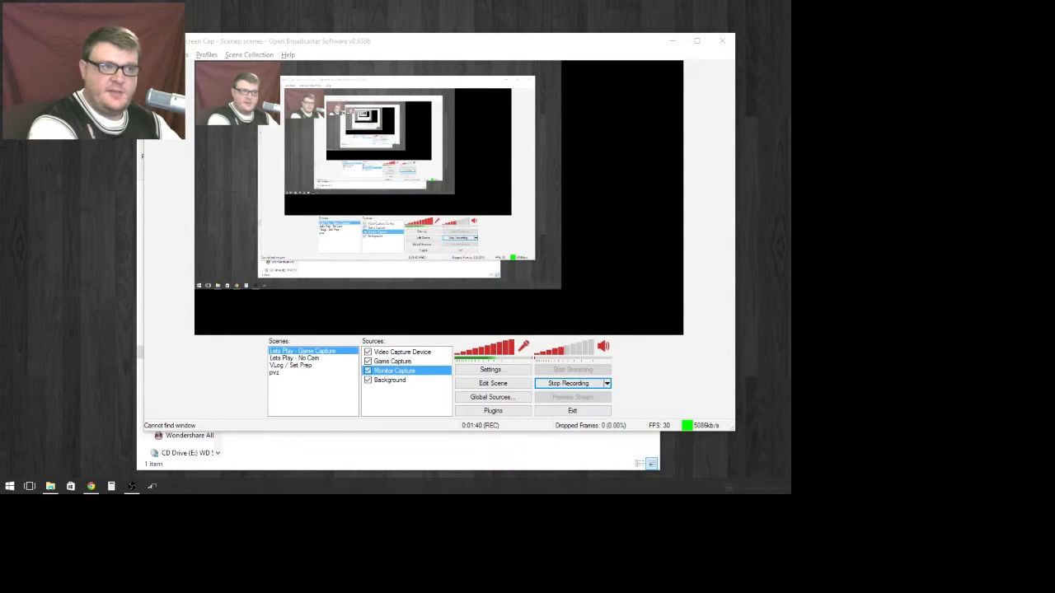
pyautogui.hotkey('alt', 'Tab')
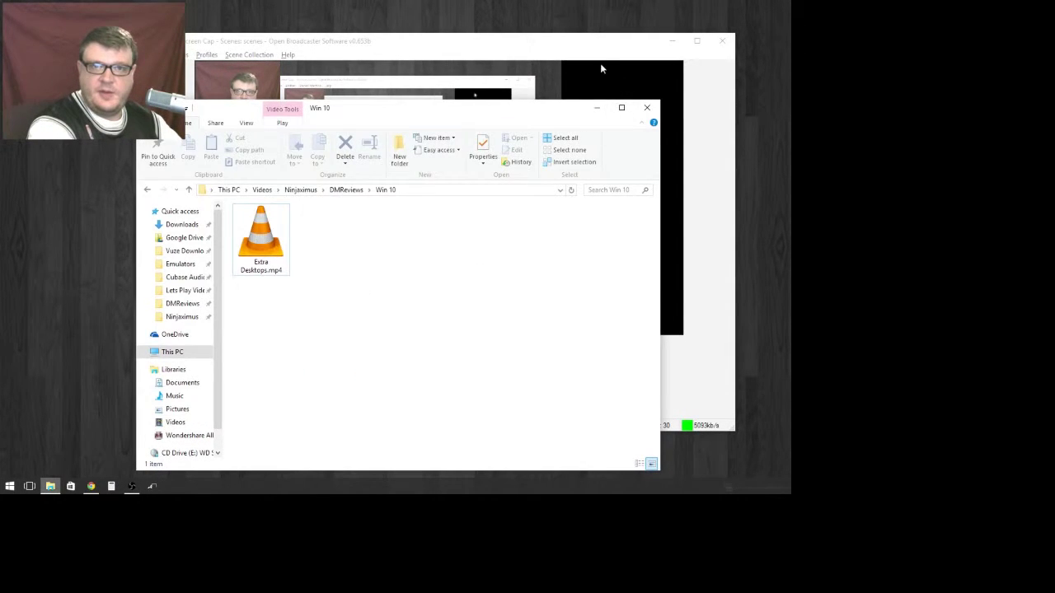
pyautogui.click(600, 63)
# Set the Monitor Capture source to record the other monitor showing the main desktop
pyautogui.rightClick(409, 375)
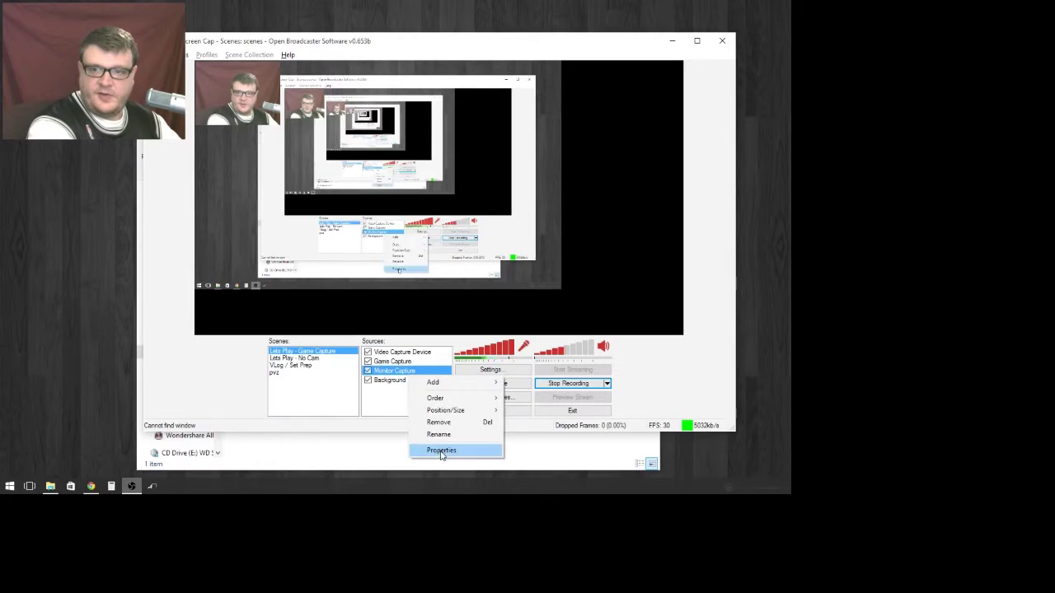
pyautogui.click(441, 451)
pyautogui.click(320, 96)
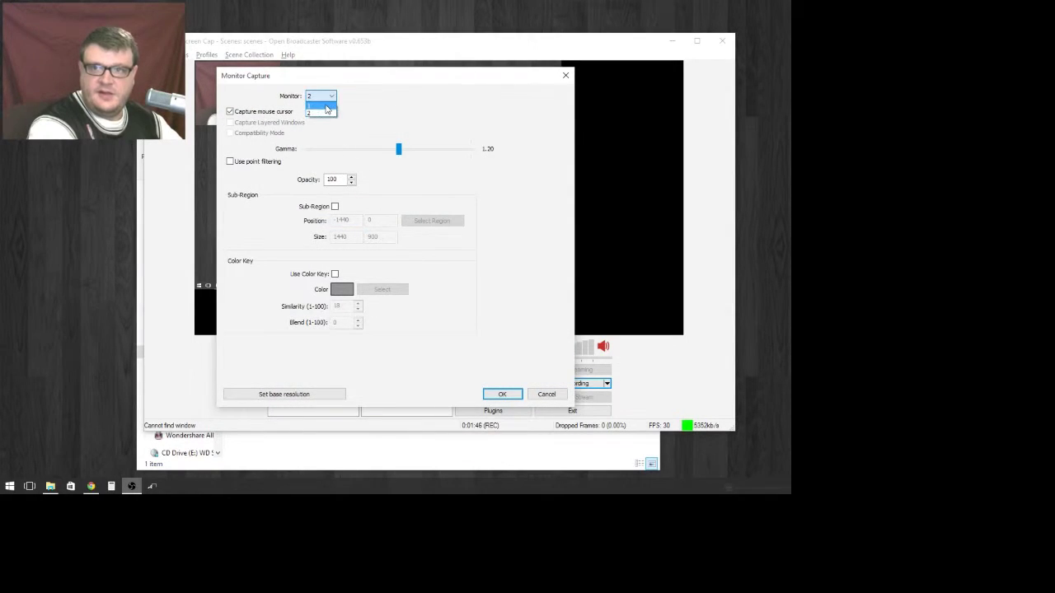
pyautogui.click(325, 111)
pyautogui.click(505, 395)
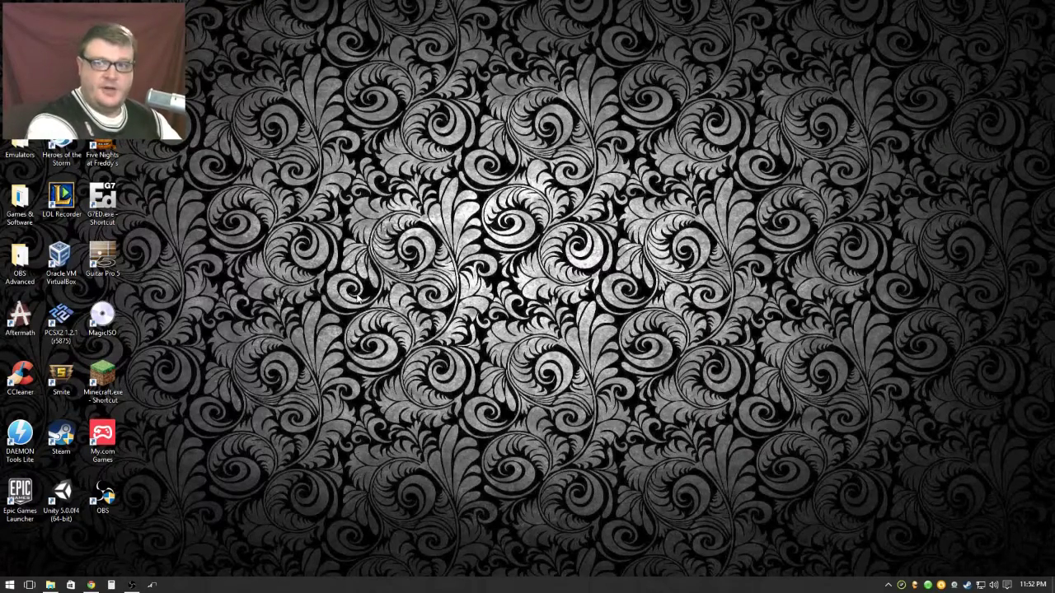
# Add a new empty Desktop 2 next to Desktop 1 in Task View
pyautogui.press('super+Tab')
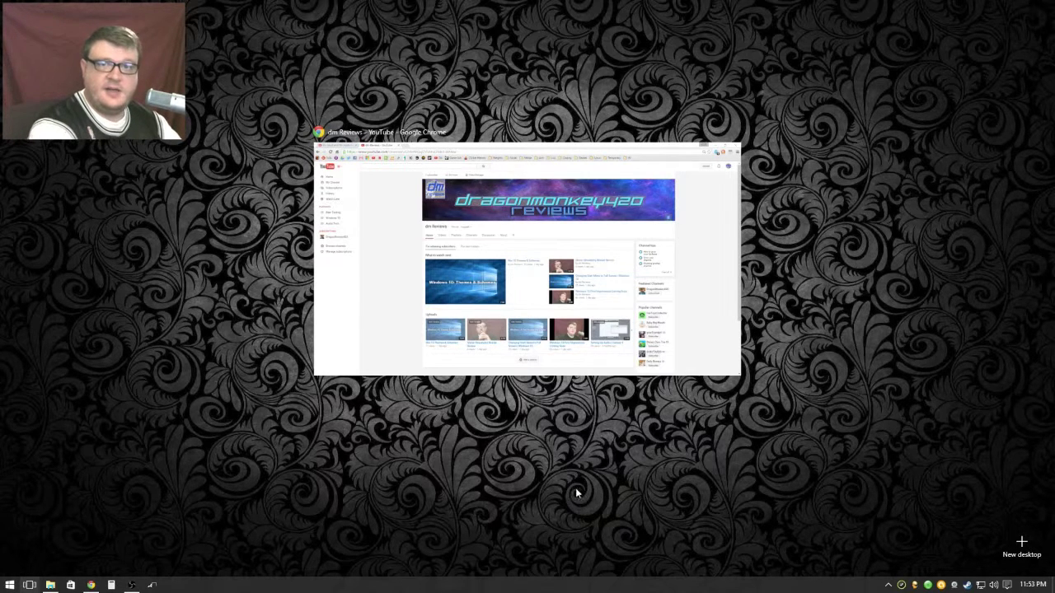
pyautogui.click(1022, 542)
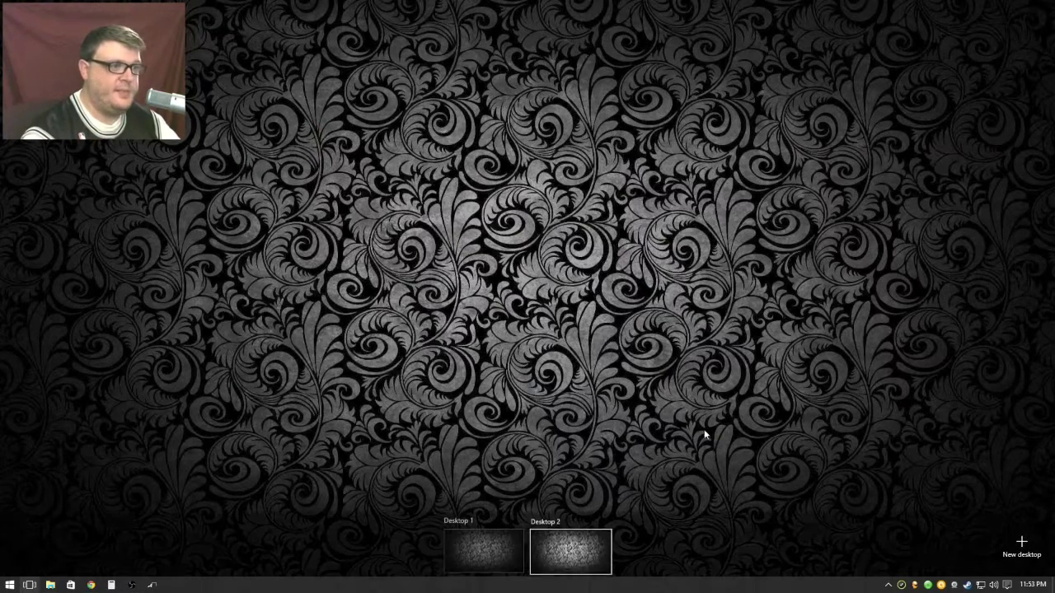
pyautogui.click(582, 390)
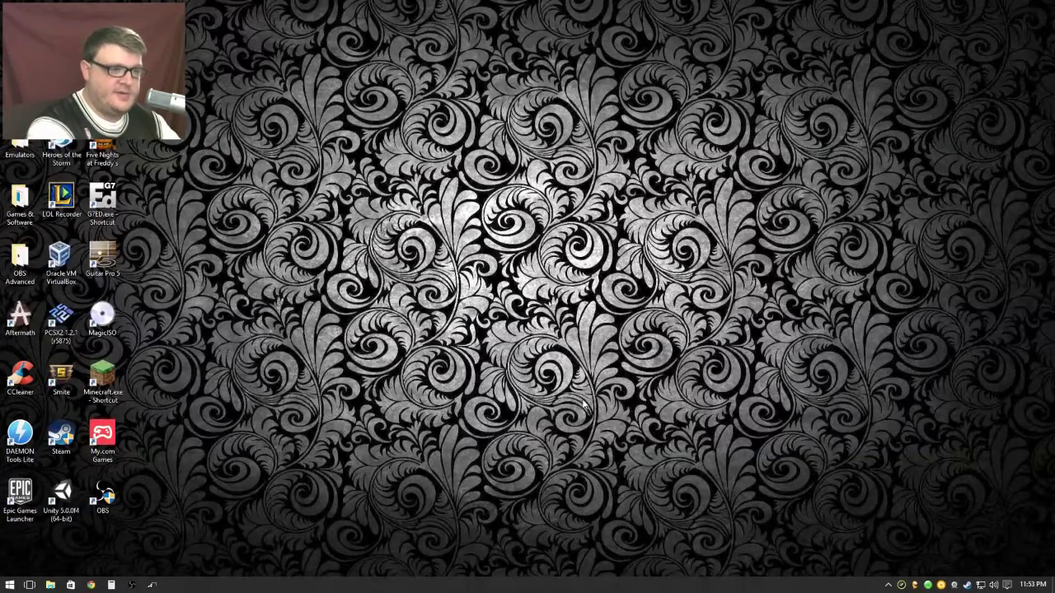
pyautogui.press('super+Tab')
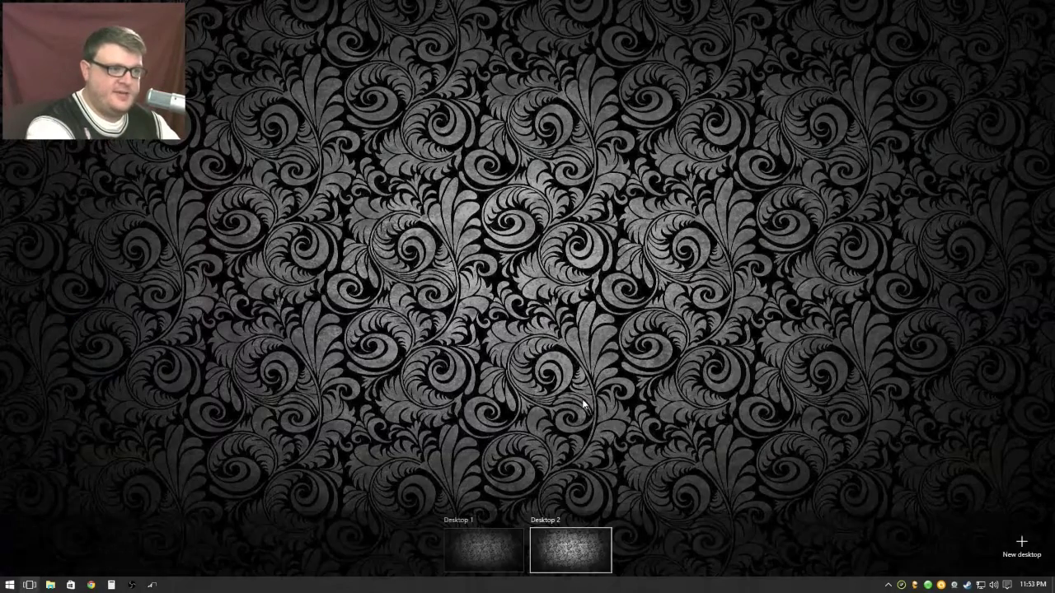
pyautogui.click(486, 563)
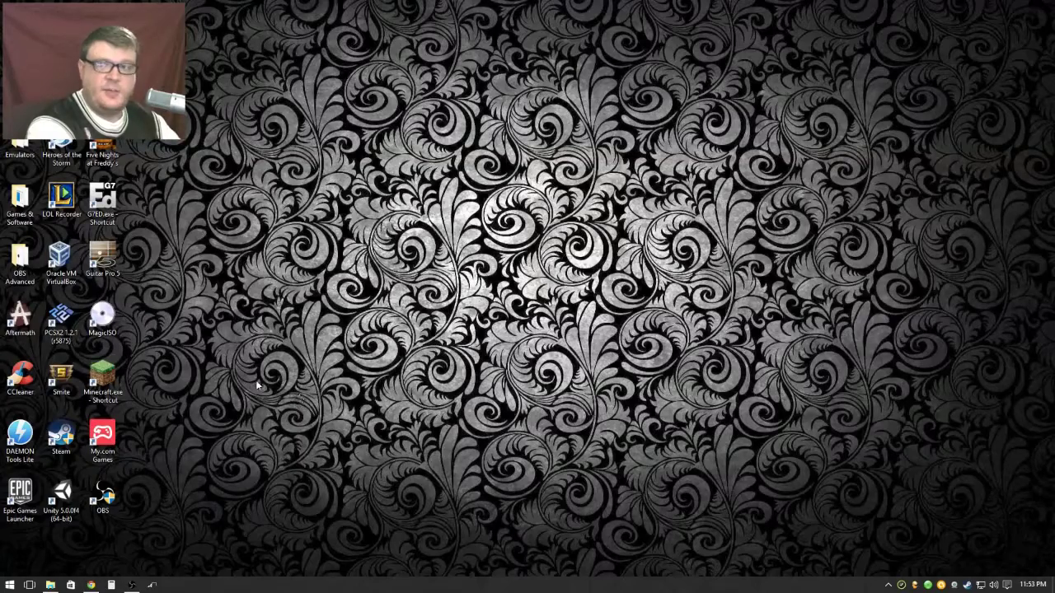
pyautogui.hotkey('alt', 'Tab')
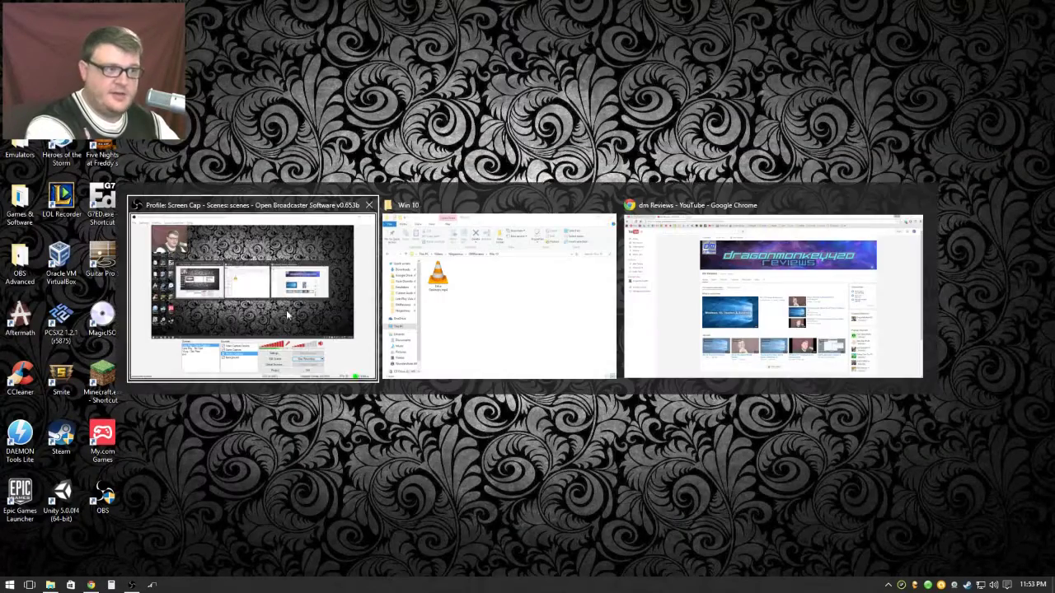
pyautogui.press('super+Tab')
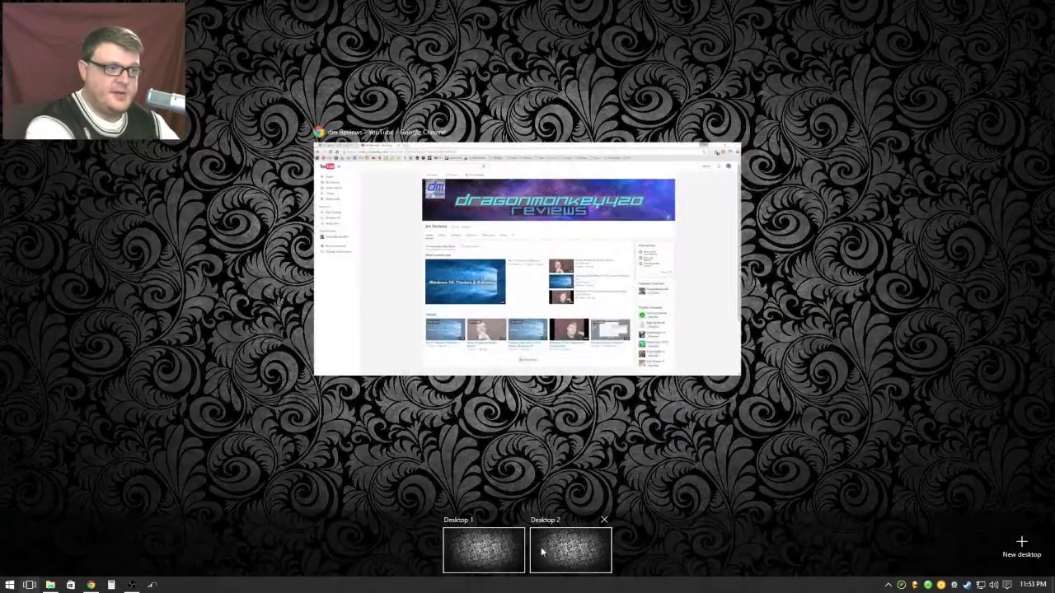
pyautogui.click(548, 551)
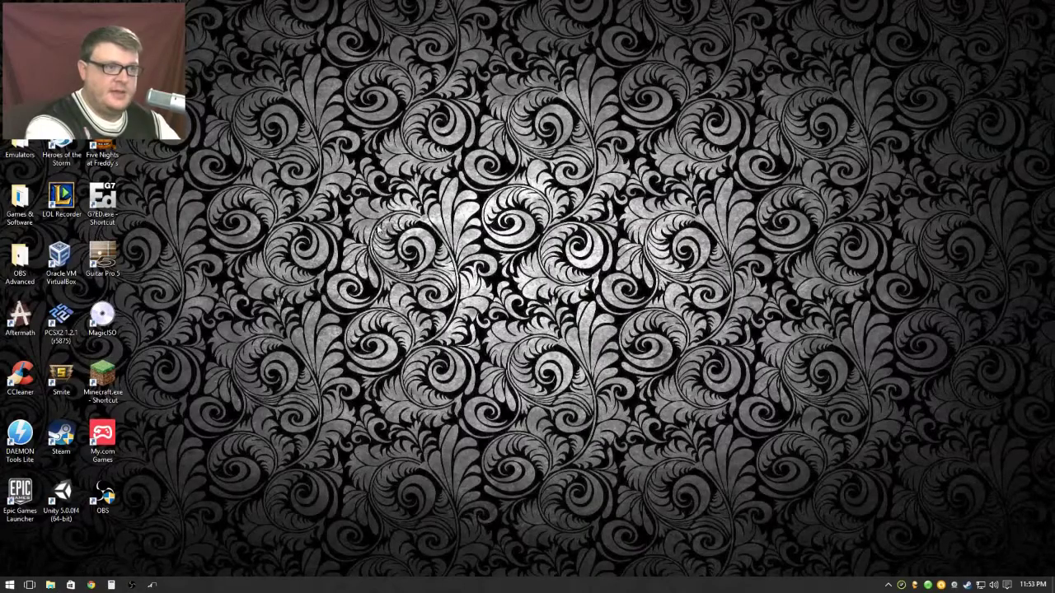
pyautogui.press('super+Tab')
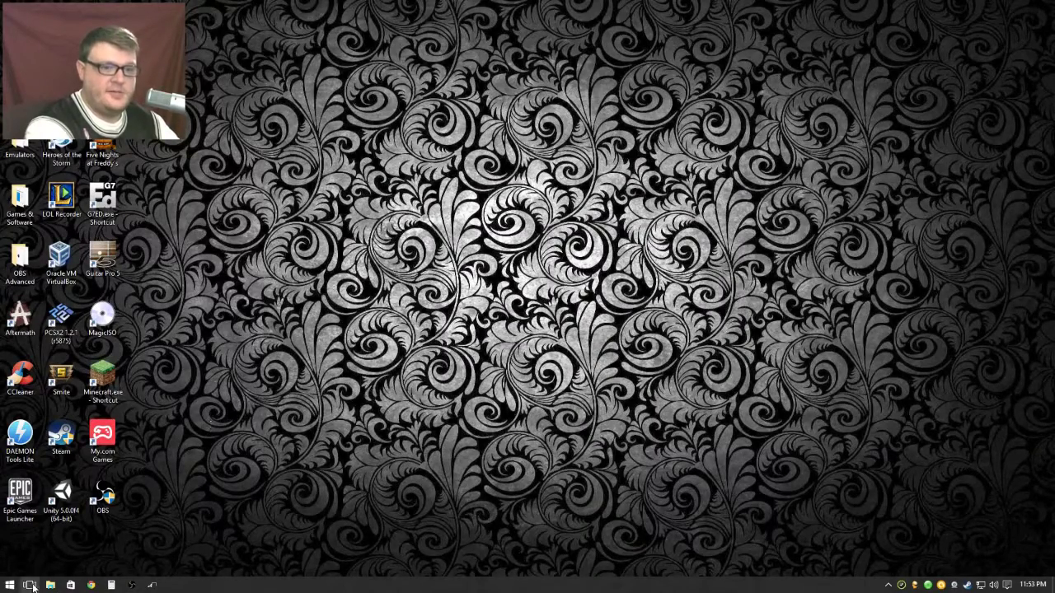
pyautogui.click(485, 551)
pyautogui.hotkey('alt', 'Tab')
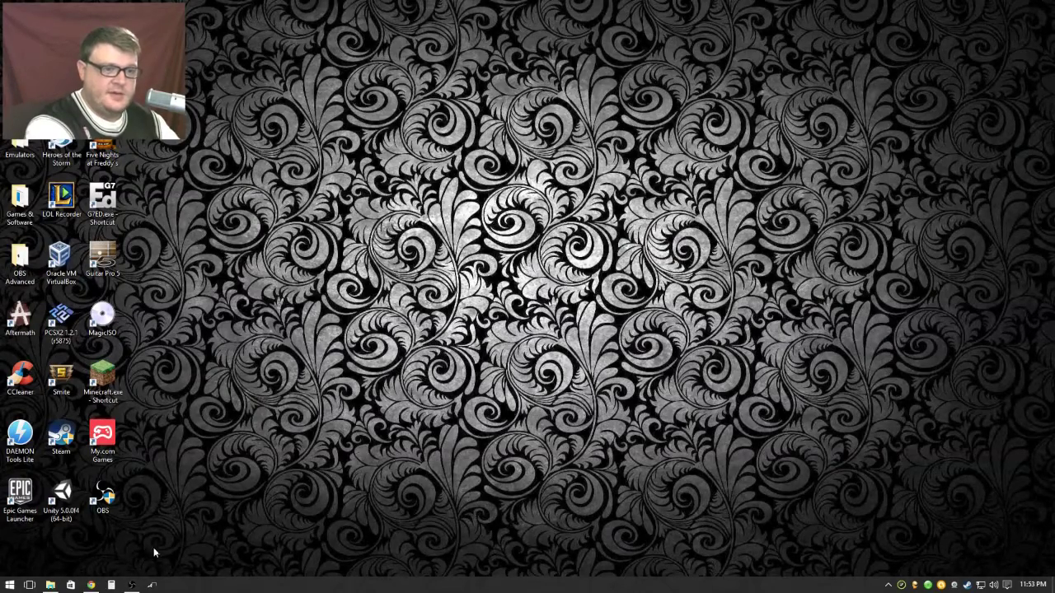
pyautogui.press('super+Tab')
pyautogui.click(558, 559)
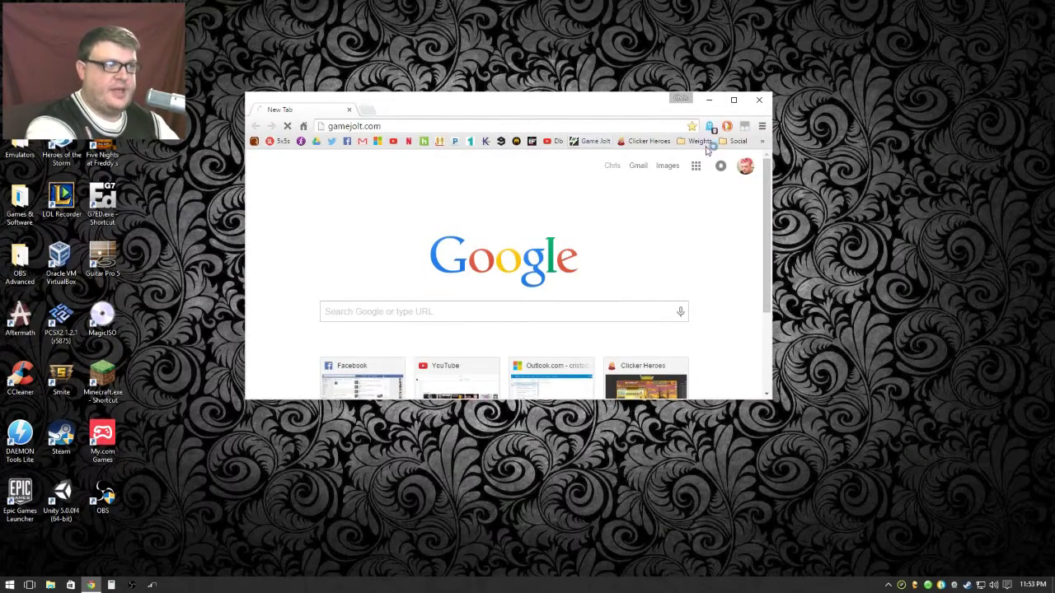
# Maximize the Game Jolt window, restore and reposition it, then minimize it and bring it back
pyautogui.click(732, 99)
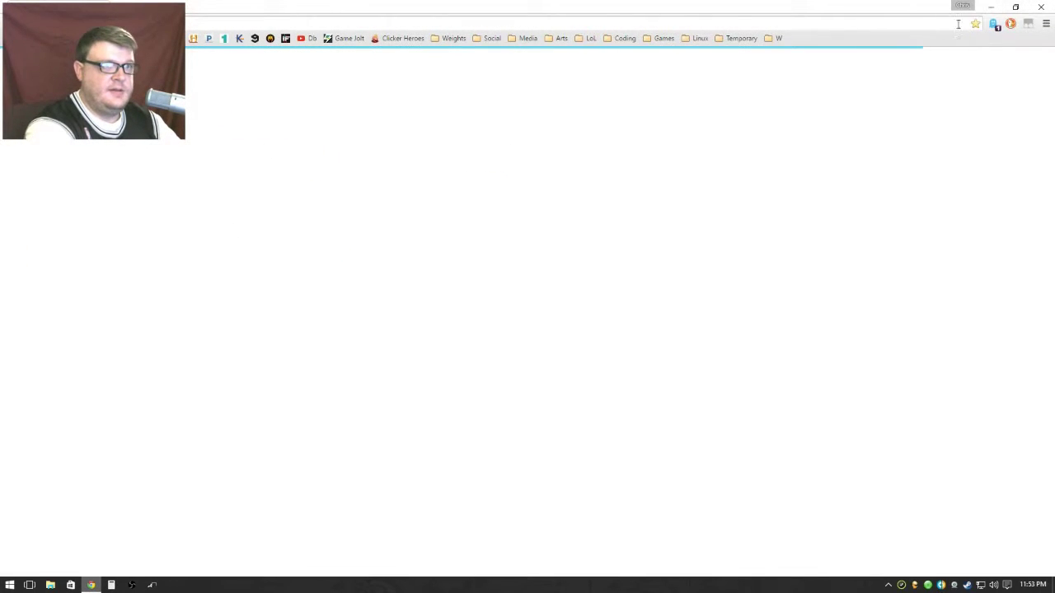
pyautogui.doubleClick(864, 10)
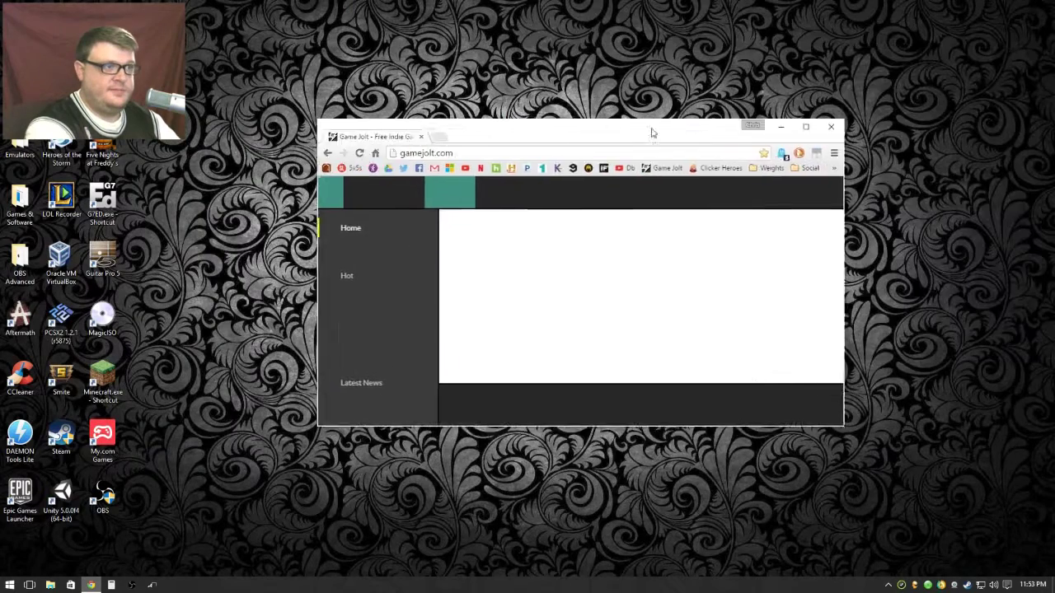
pyautogui.moveTo(652, 132); pyautogui.dragTo(539, 167)
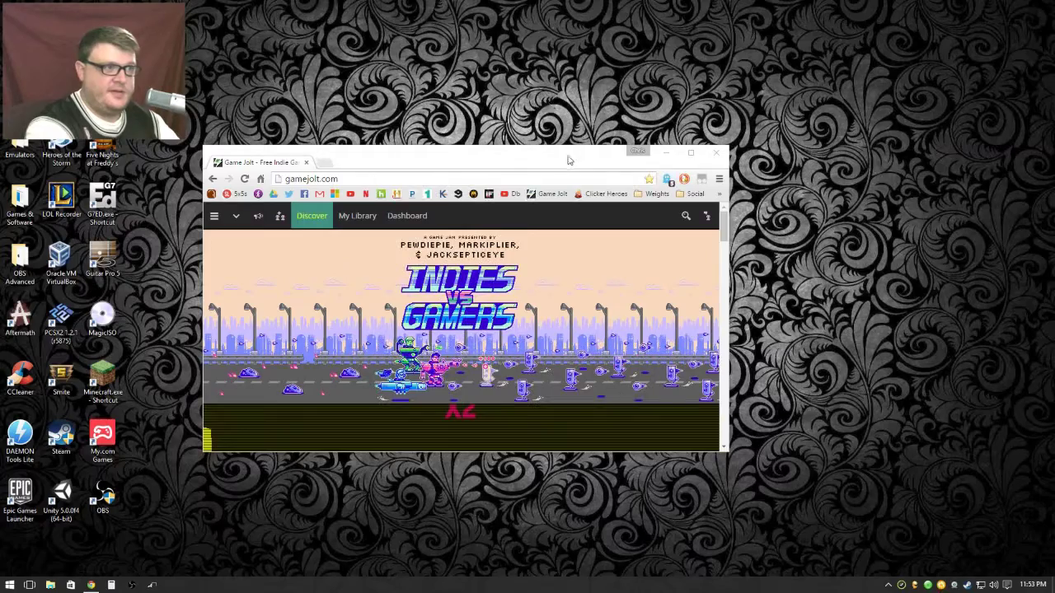
pyautogui.click(664, 152)
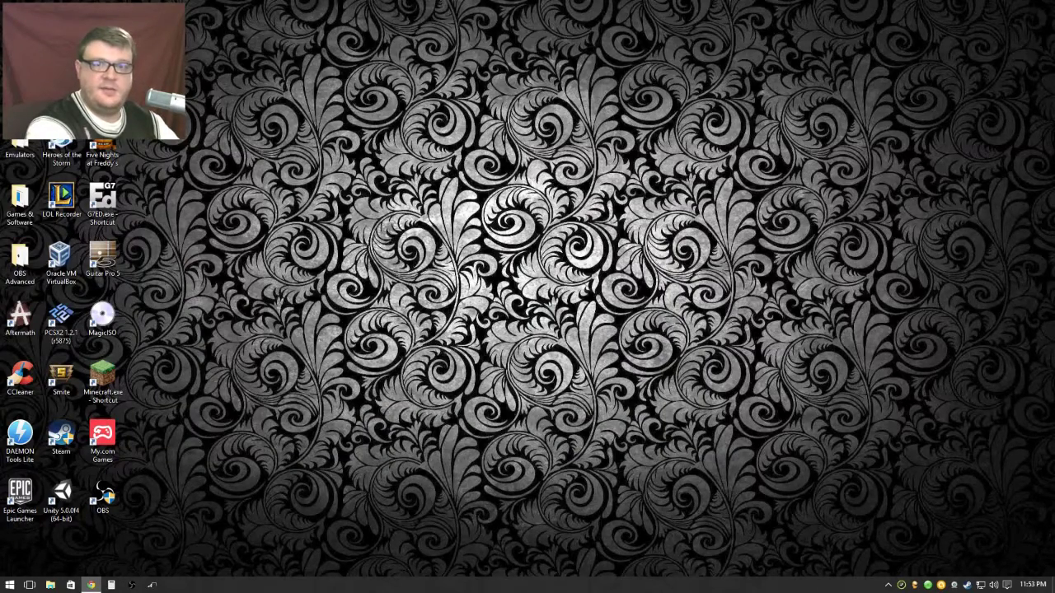
pyautogui.hotkey('alt', 'Tab')
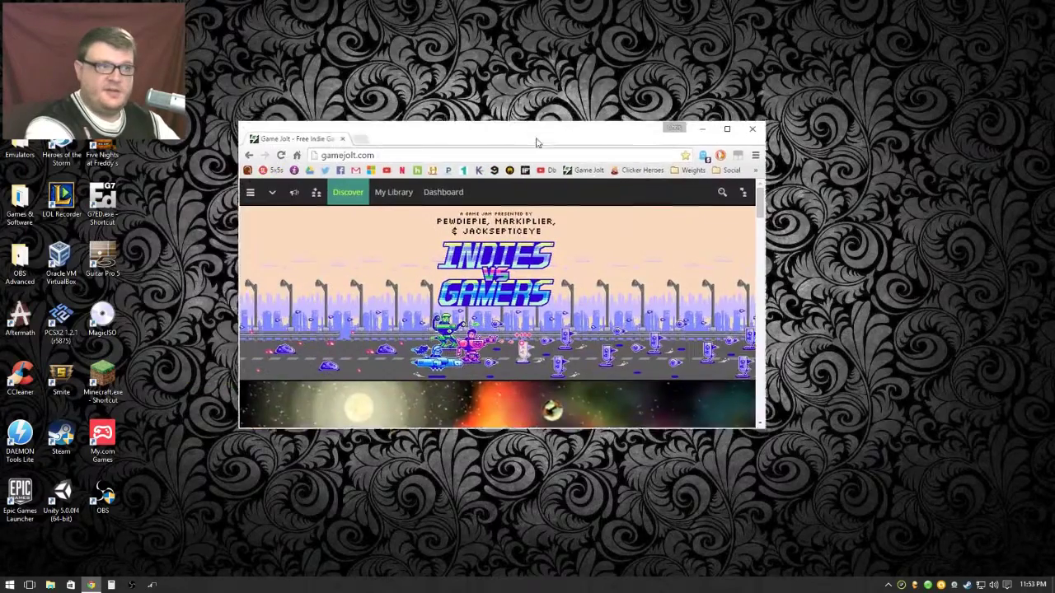
# Switch from the Game Jolt desktop to Desktop 1 in Task View, then check its windows with Alt+Tab
pyautogui.press('super+Tab')
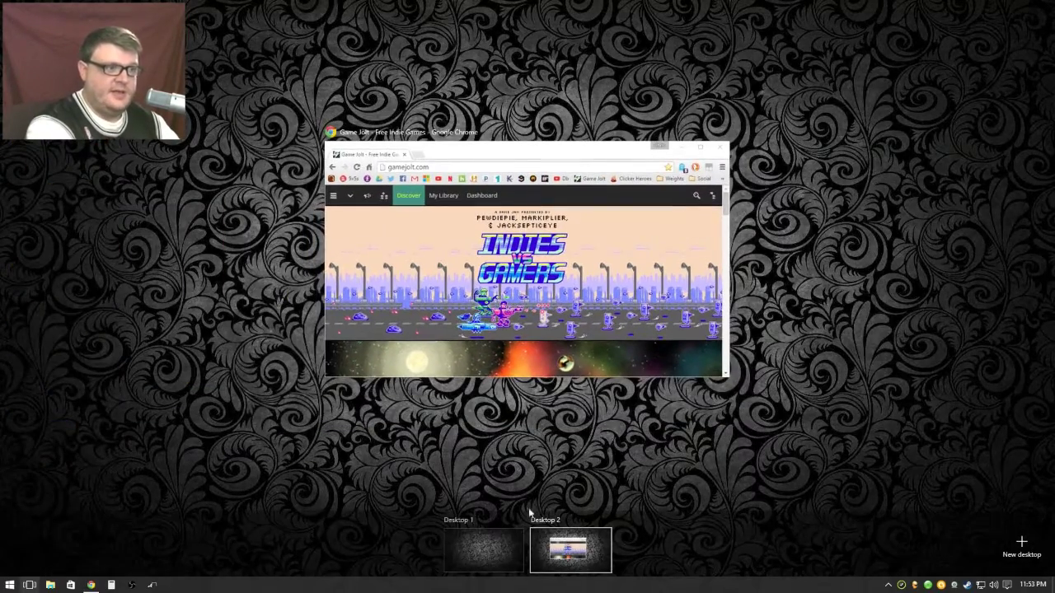
pyautogui.moveTo(503, 550)
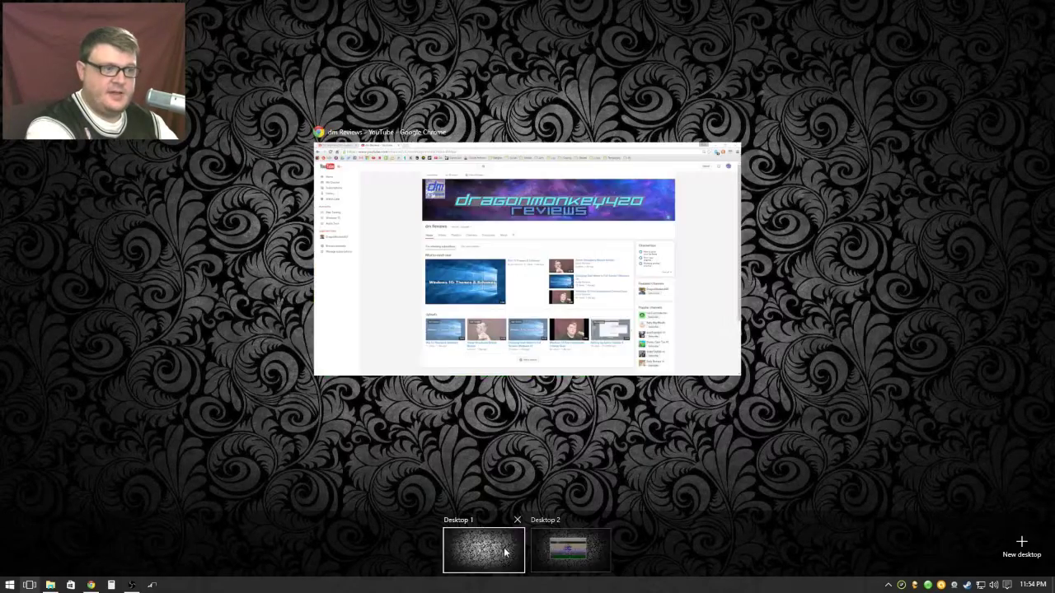
pyautogui.click(495, 549)
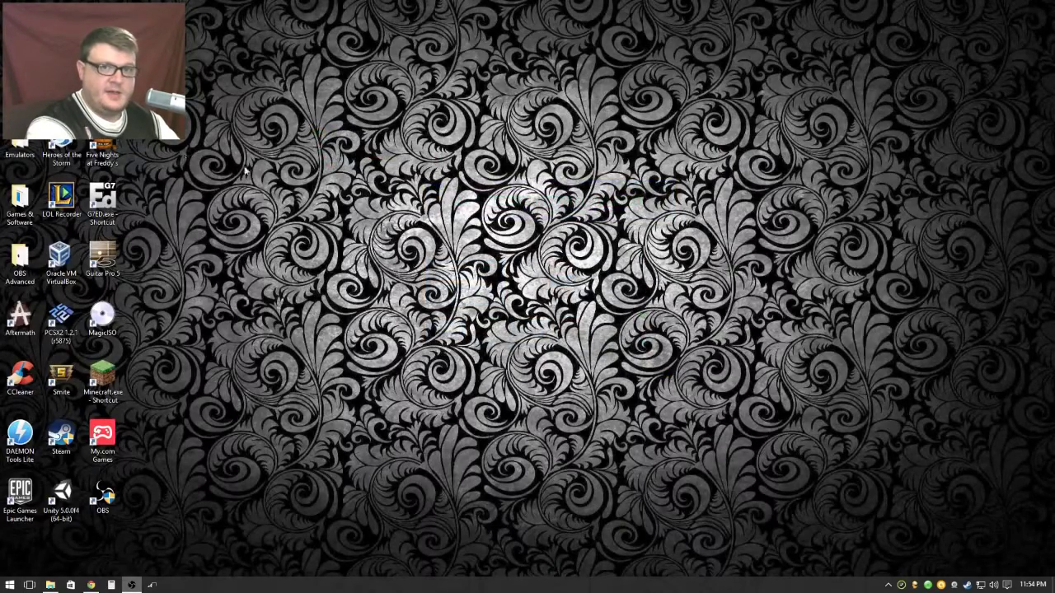
pyautogui.hotkey('alt', 'Tab')
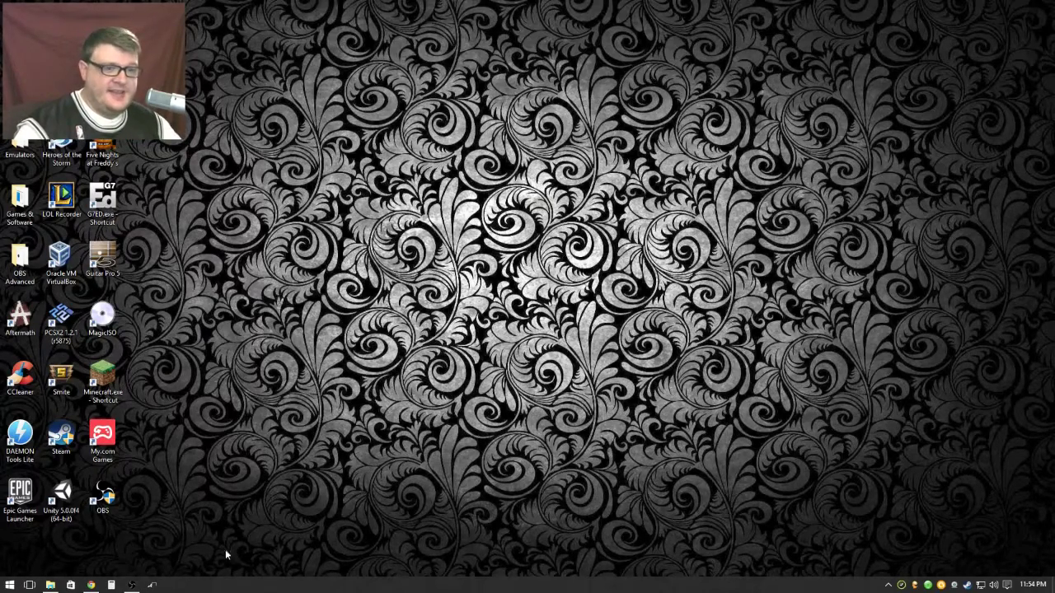
# Bring up the Game Jolt Chrome window and shift it slightly right and down
pyautogui.press('super+Tab')
pyautogui.click(377, 242)
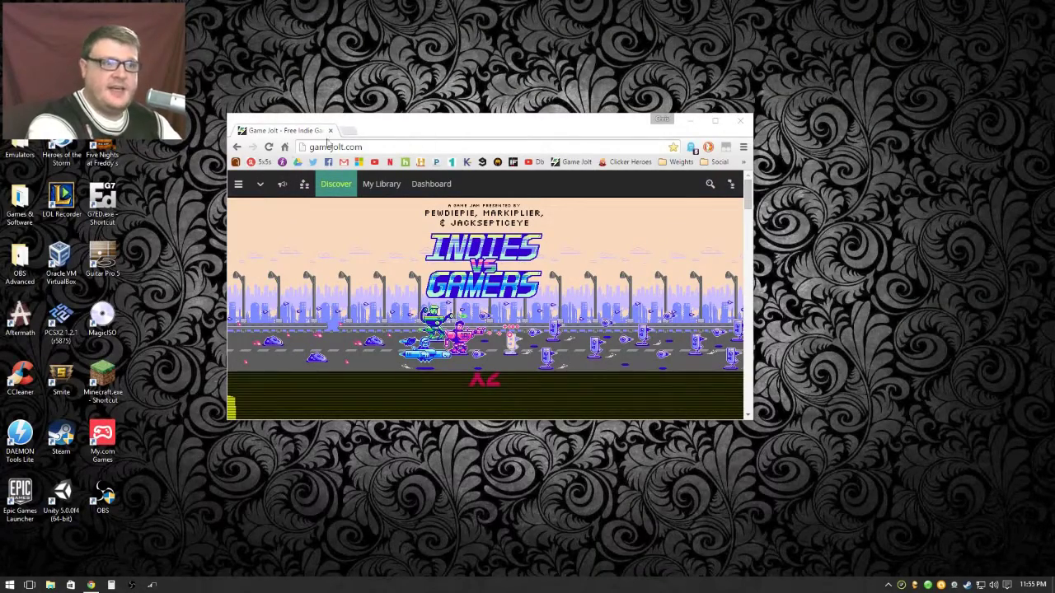
pyautogui.click(377, 133)
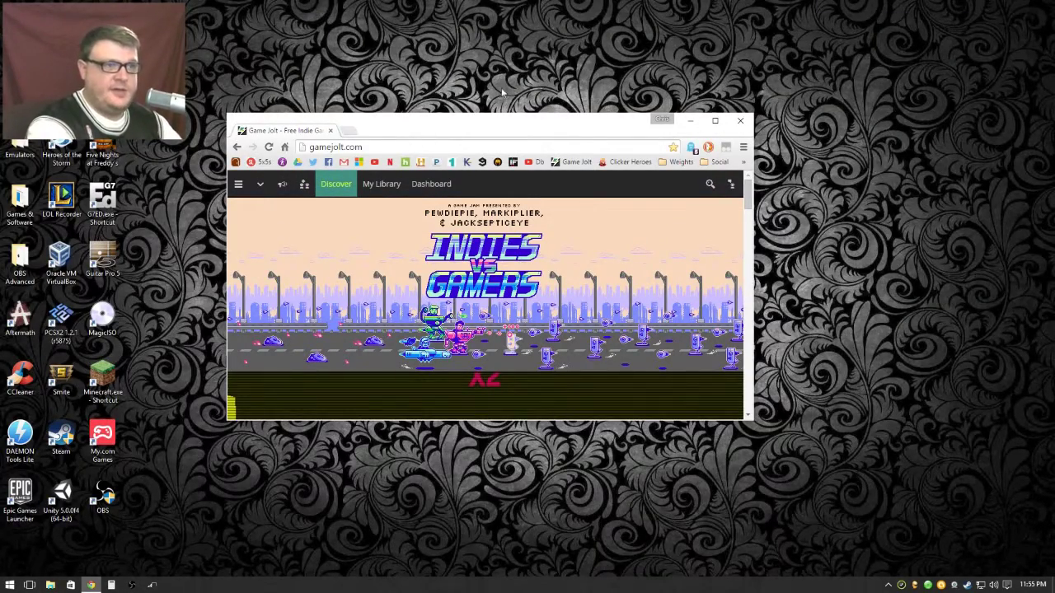
pyautogui.moveTo(482, 124); pyautogui.dragTo(502, 157)
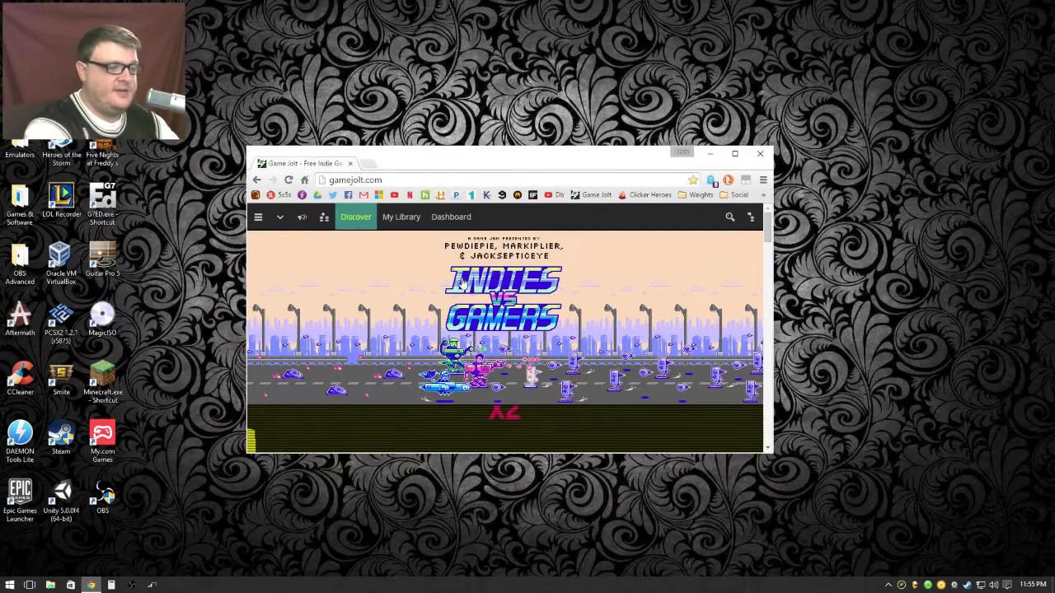
# Drag the Game Jolt window onto Desktop 2, leaving the current desktop empty
pyautogui.press('super+Tab')
pyautogui.moveTo(432, 295); pyautogui.dragTo(573, 546)
pyautogui.click(403, 326)
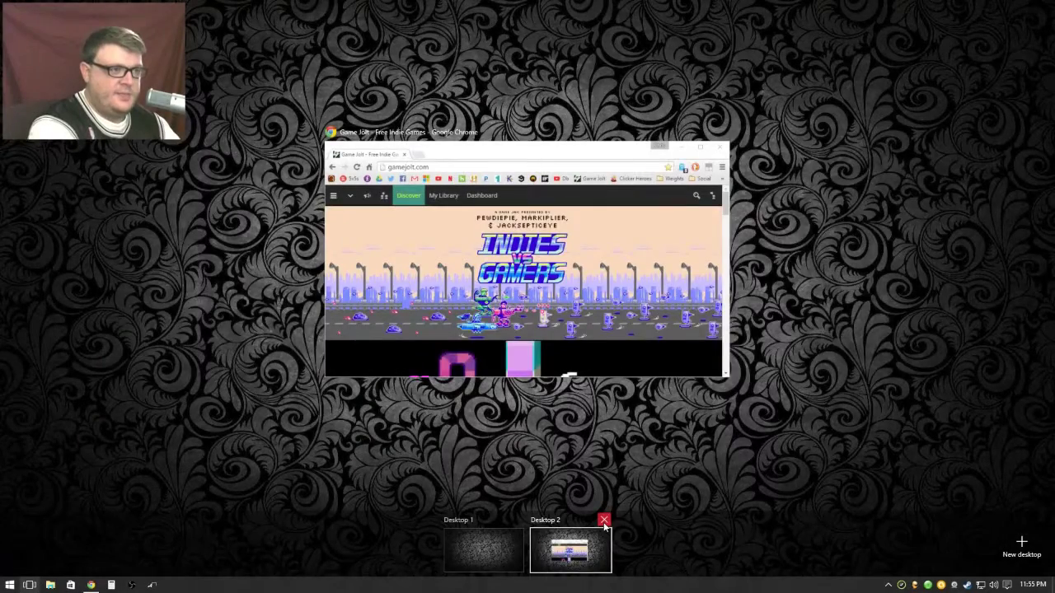
# Close Desktop 2 so Game Jolt merges into the single desktop, then confirm it in Task View
pyautogui.click(605, 525)
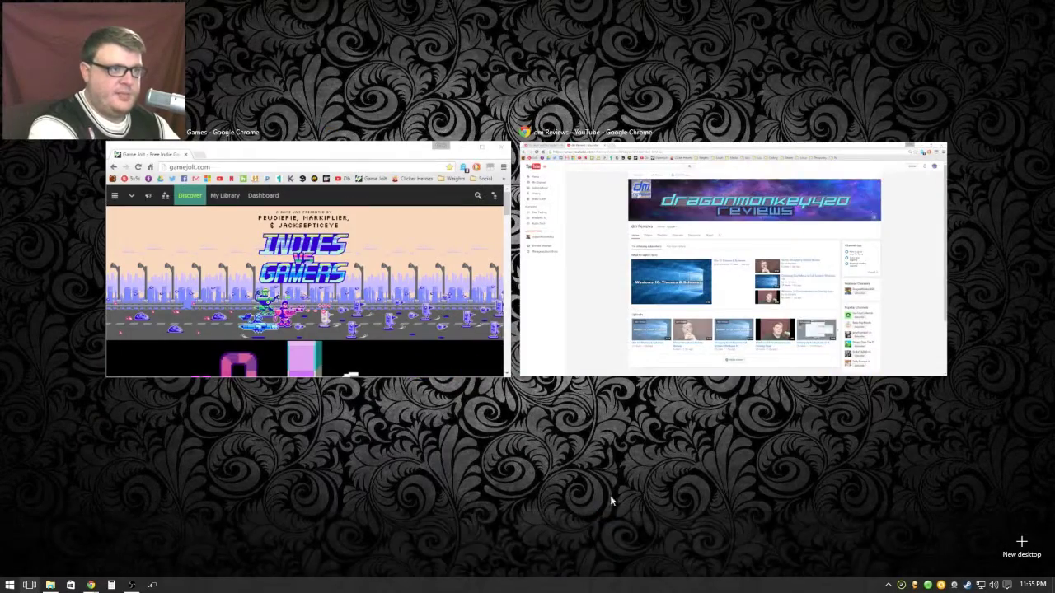
pyautogui.click(504, 450)
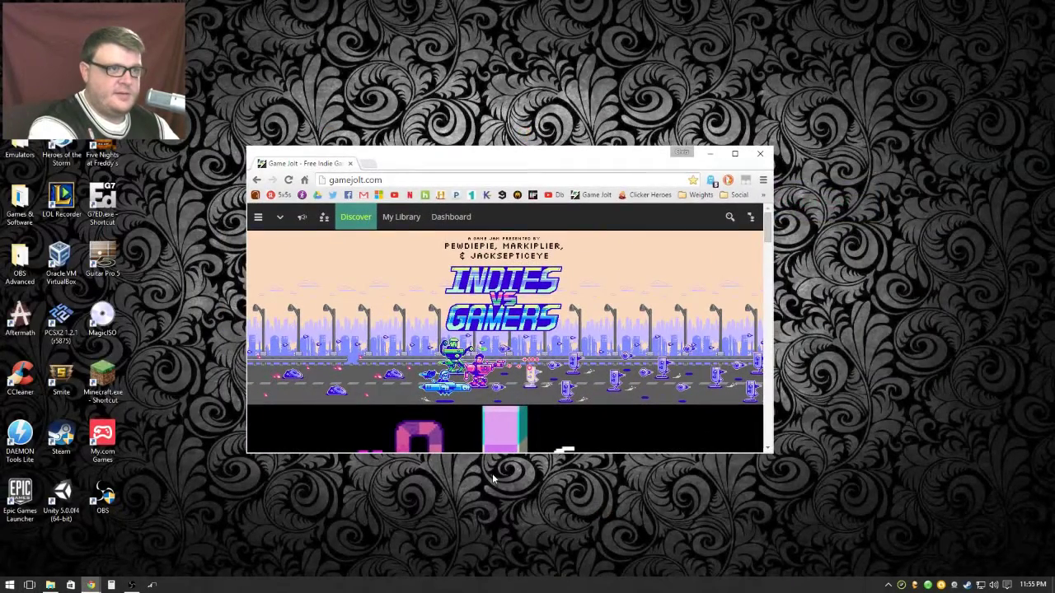
pyautogui.press('super+Tab')
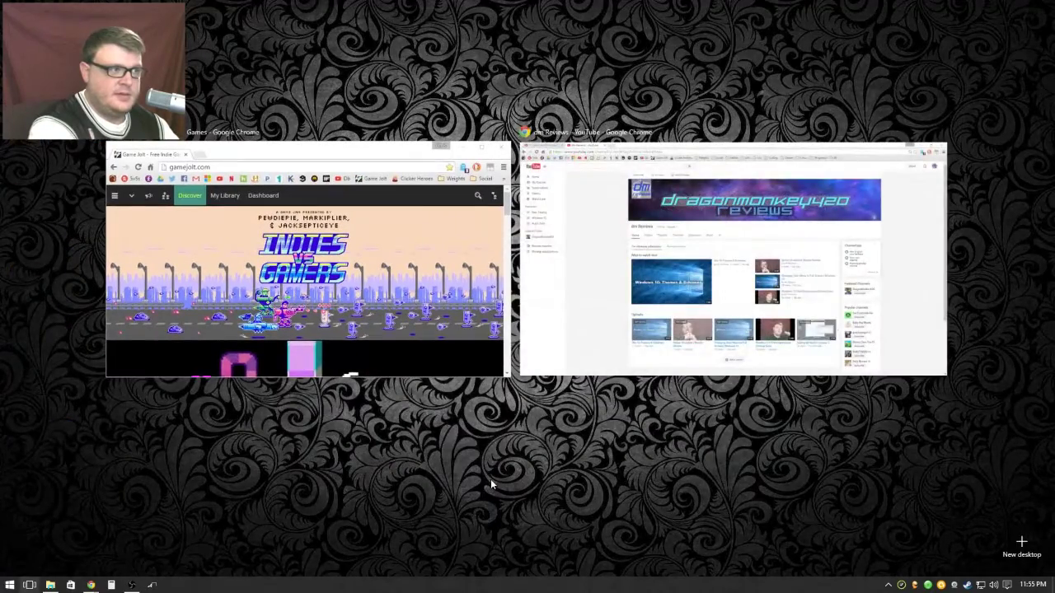
pyautogui.click(487, 488)
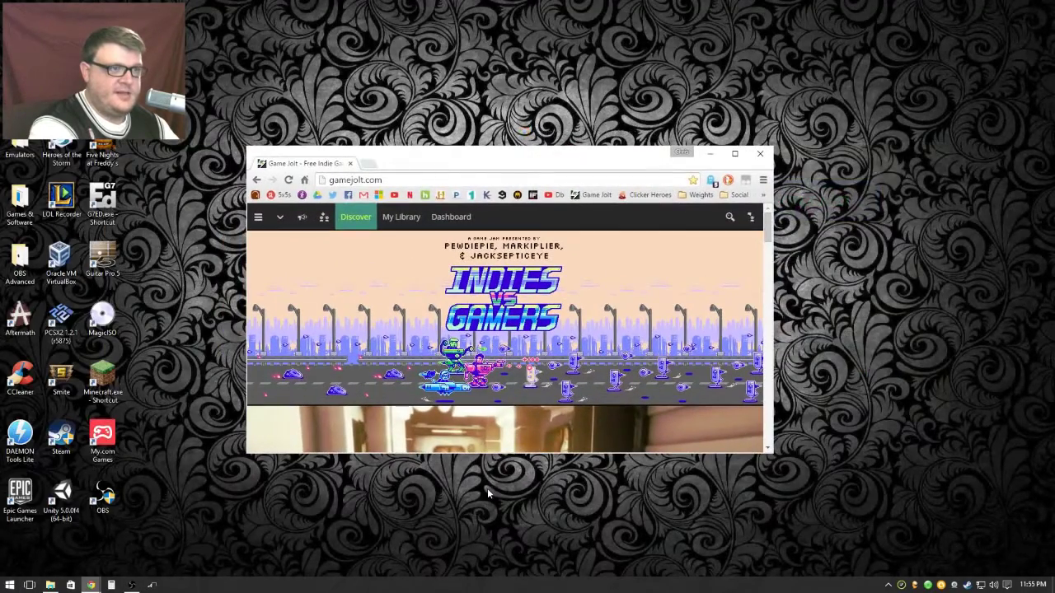
# Check the open windows with Alt+Tab, then close the Game Jolt Chrome window
pyautogui.hotkey('alt', 'Tab')
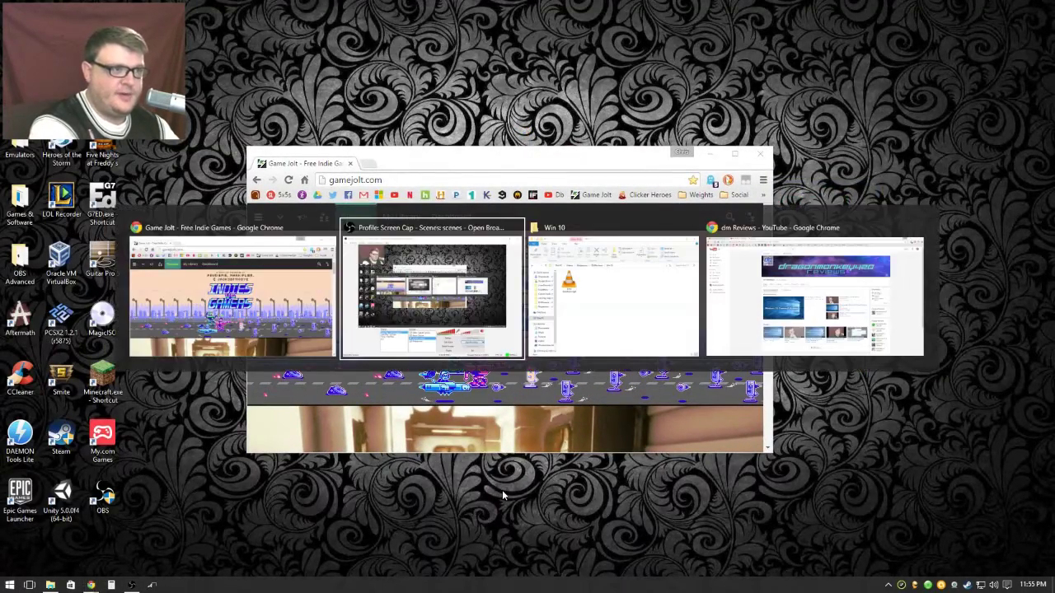
pyautogui.press('Escape')
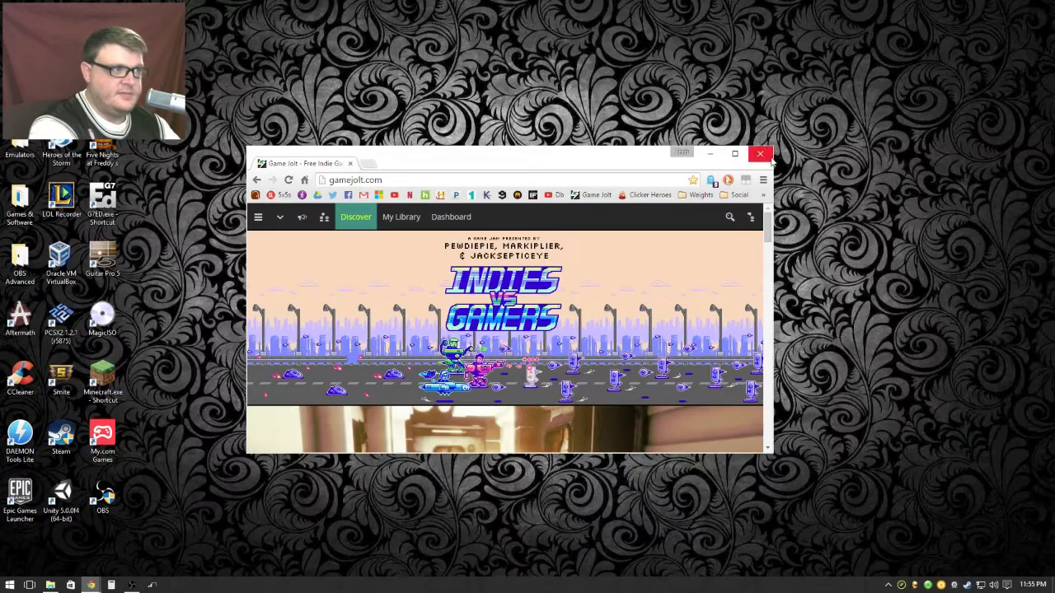
pyautogui.click(763, 159)
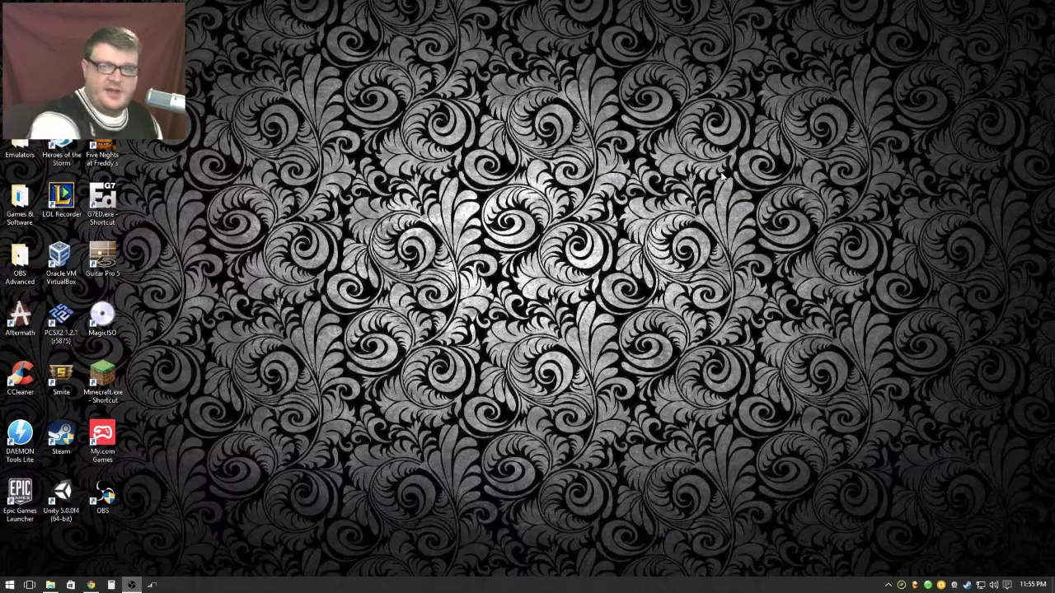
pyautogui.hotkey('alt', 'Tab')
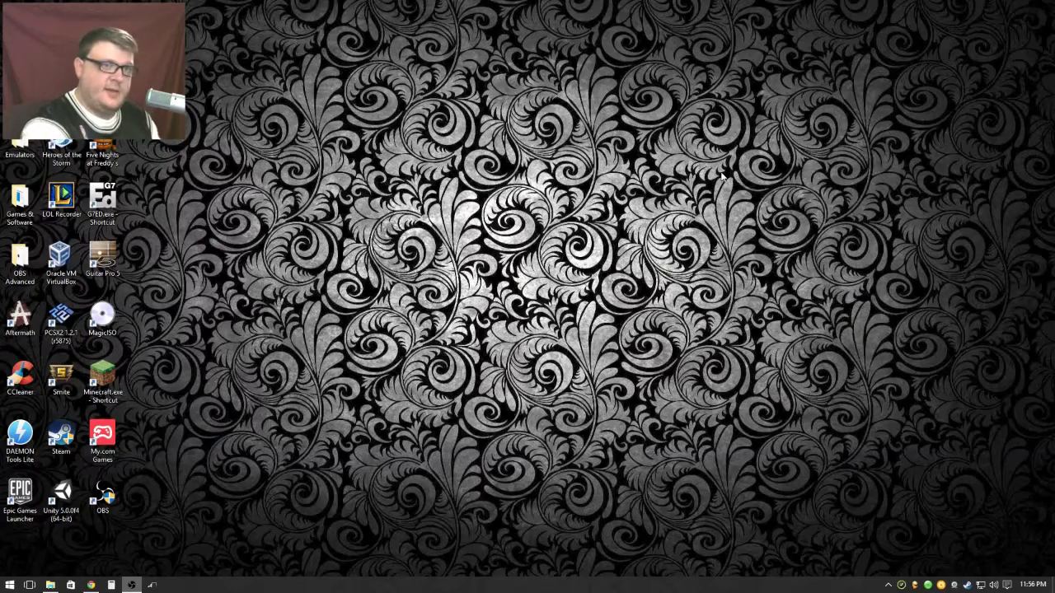
pyautogui.hotkey('alt', 'Tab')
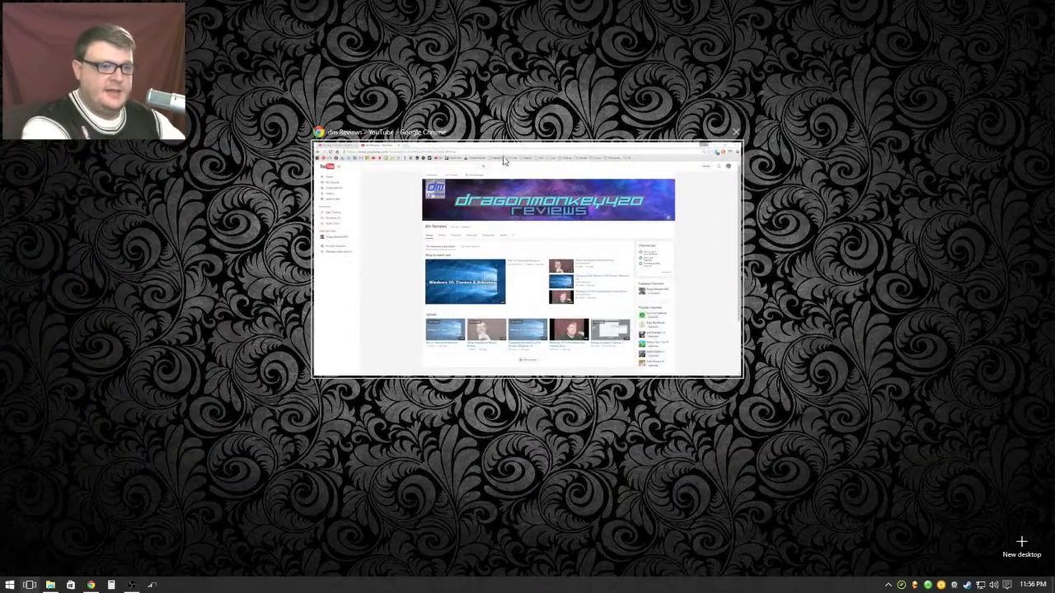